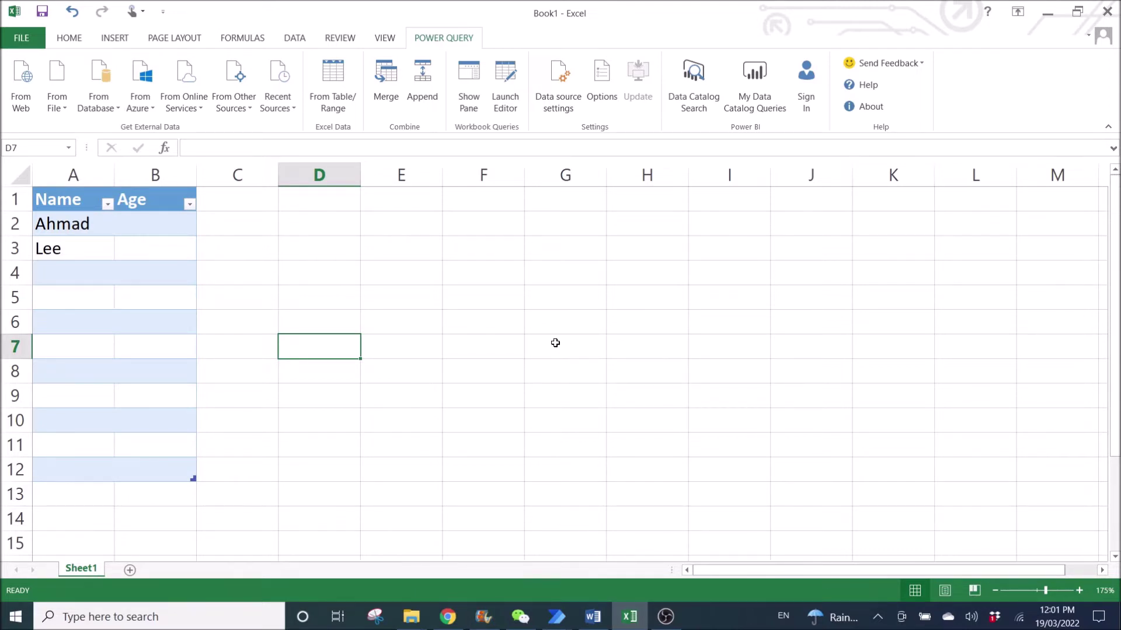
Step: Enter =1+2 in Ahmad's Age cell B2, then =4+1 in B3, so the Age column fills with 5
left_click(170, 225)
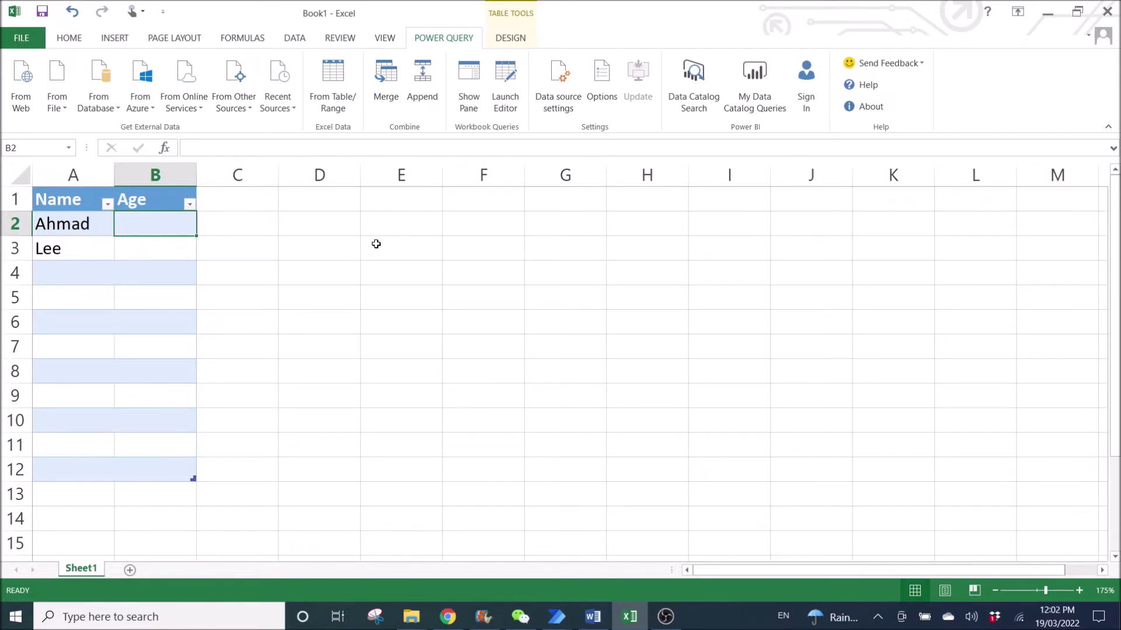
type("=")
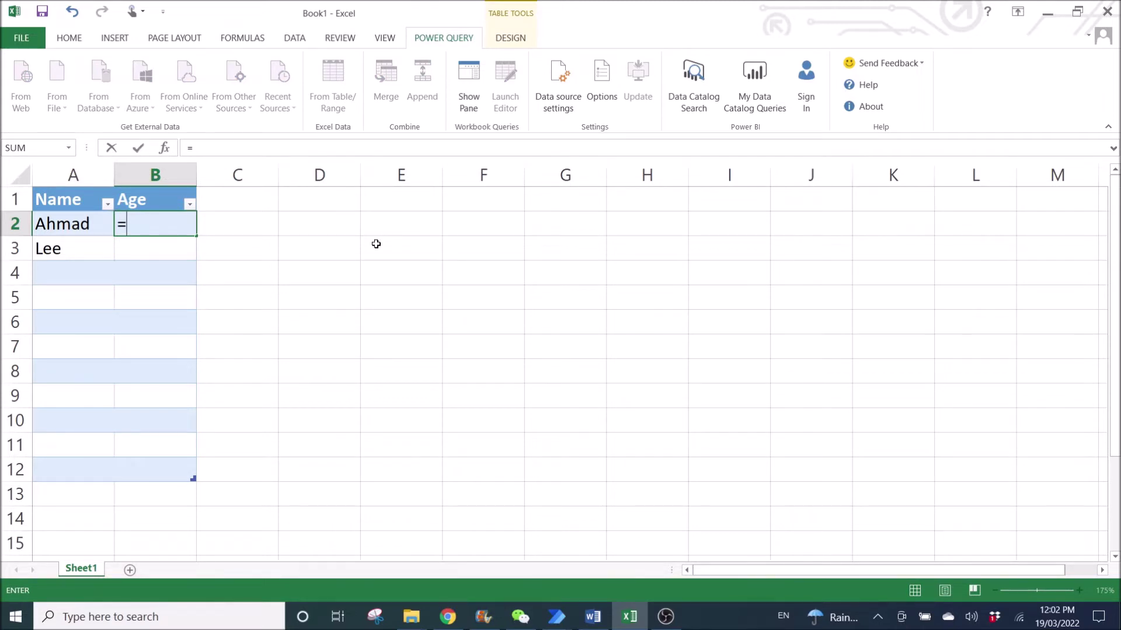
type("1")
type("+2")
key("Return")
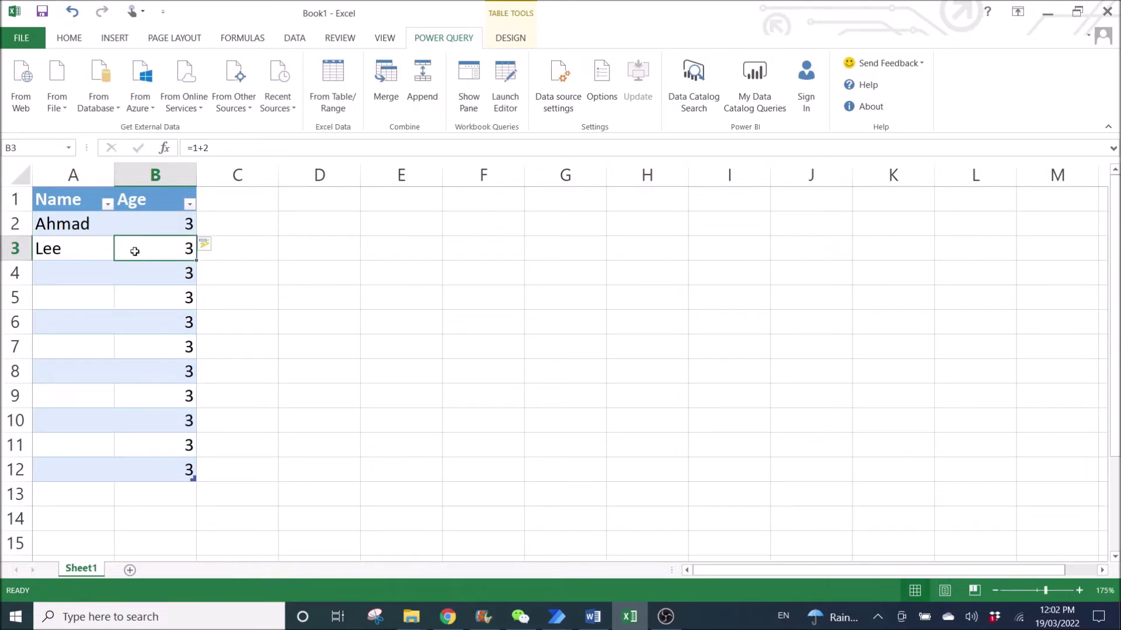
type("=4+1")
key("Return")
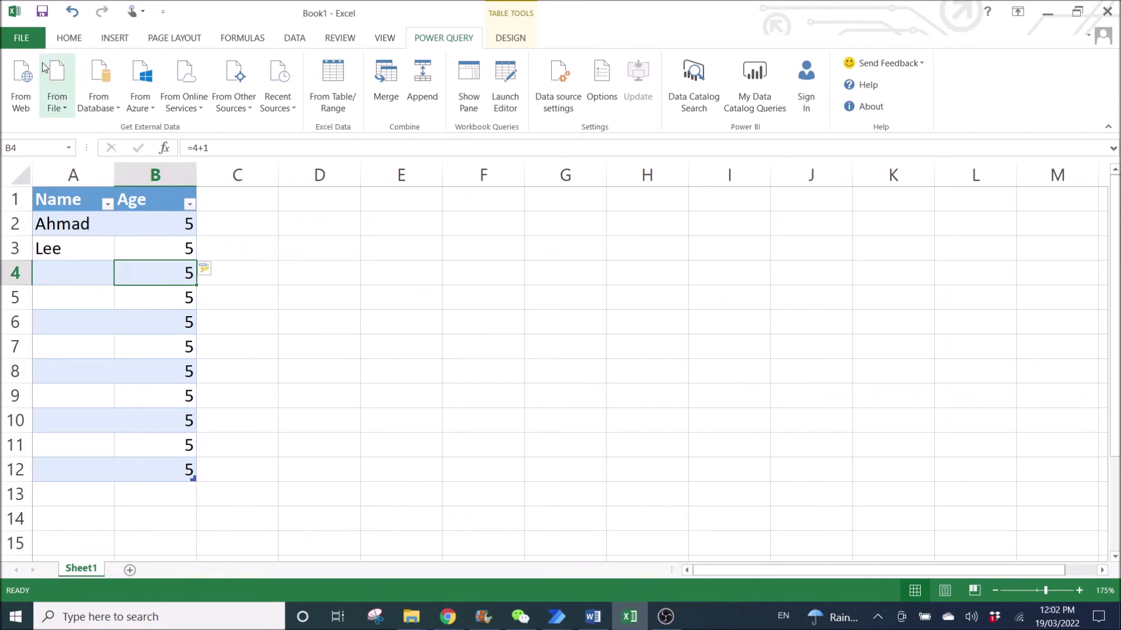
Step: Go to File > Options > Proofing and bring up the AutoCorrect options
left_click(16, 42)
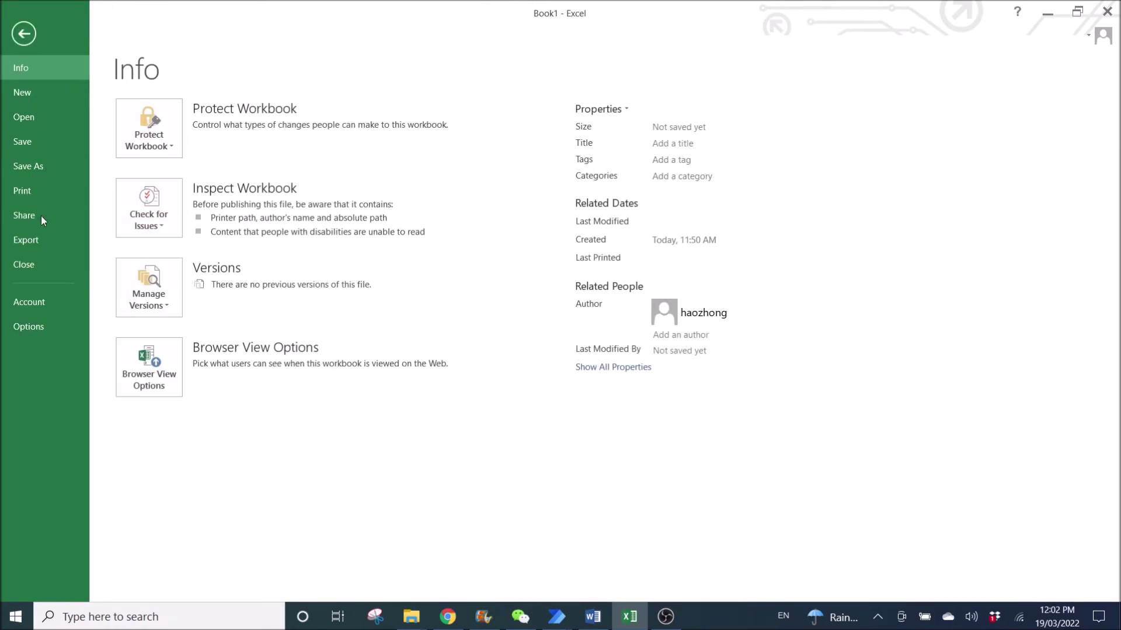
left_click(40, 329)
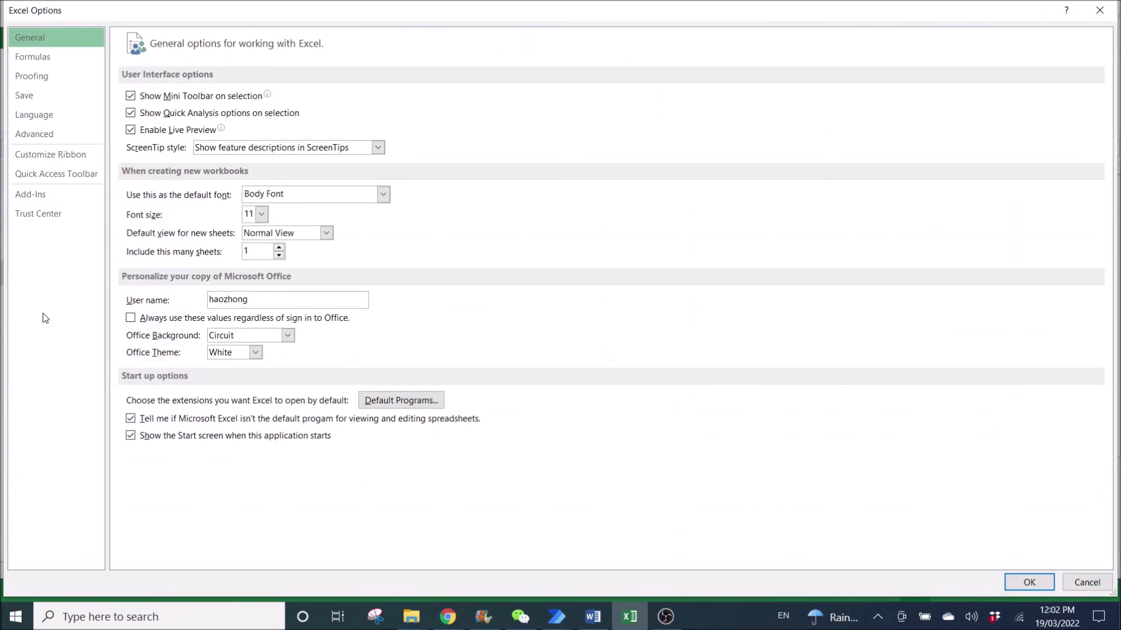
left_click(49, 83)
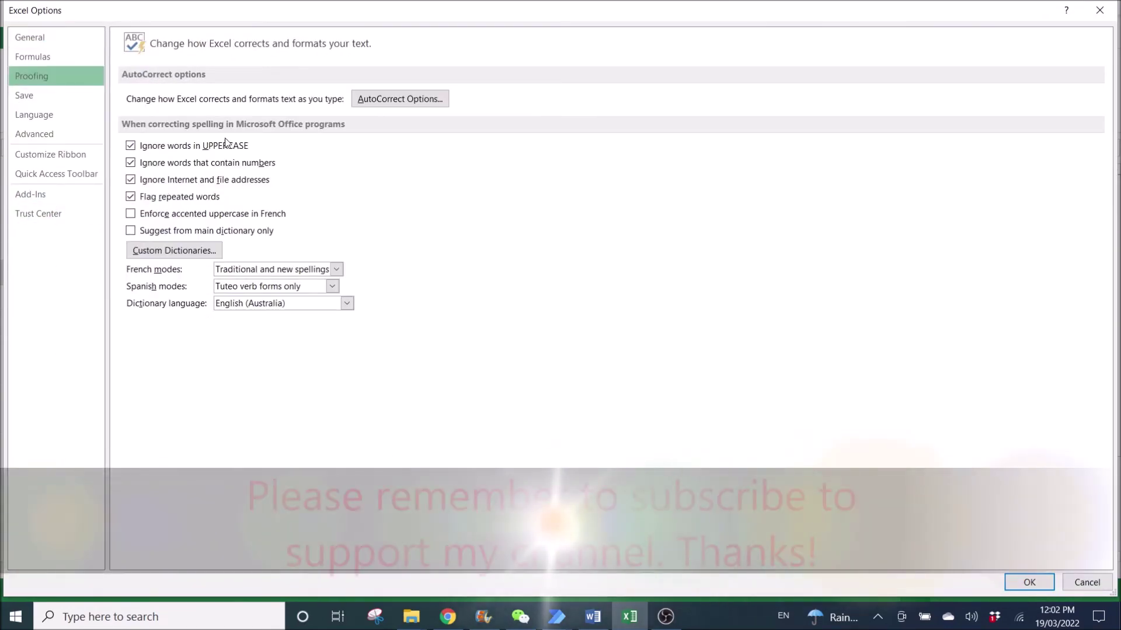
left_click(403, 103)
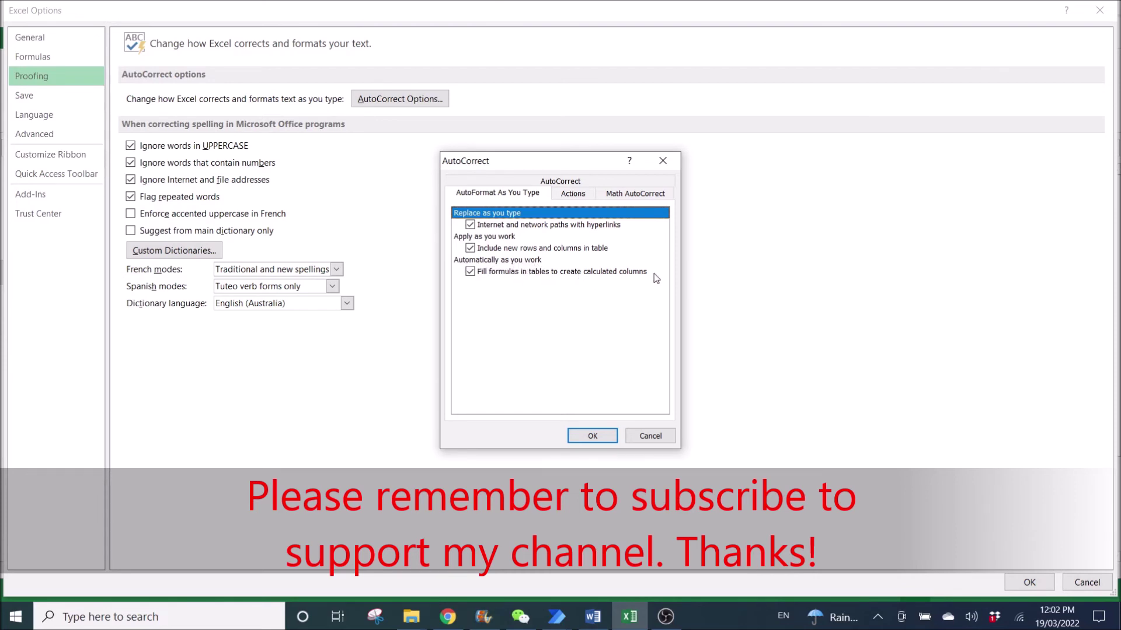
Step: Untick 'Fill formulas in tables to create calculated columns' and confirm both dialogs with OK
left_click(470, 272)
left_click(593, 437)
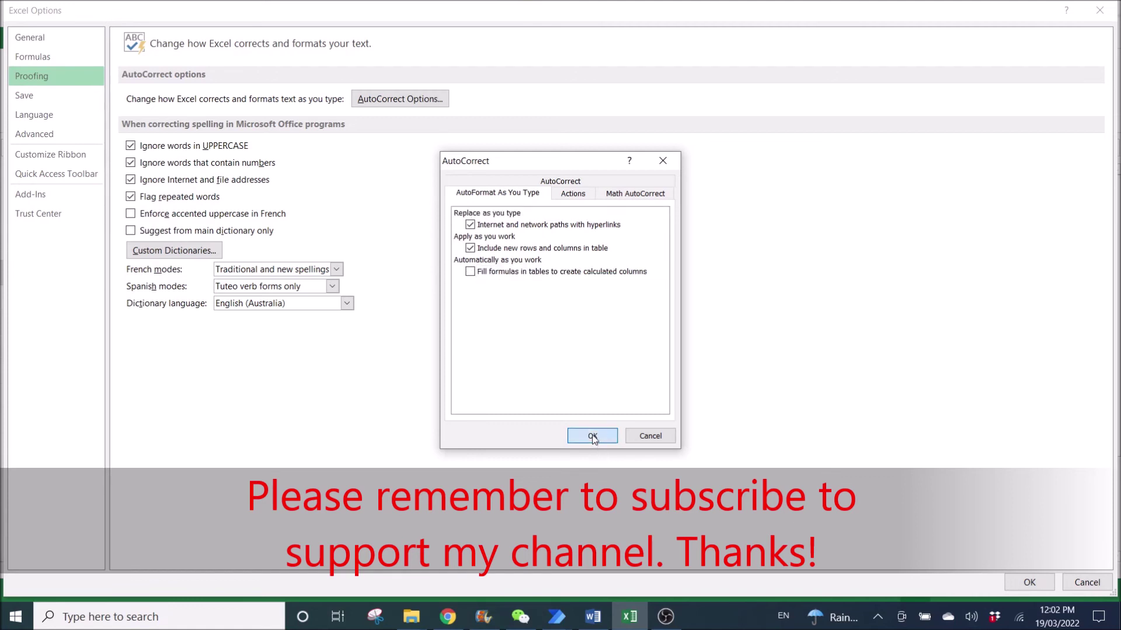
left_click(1028, 582)
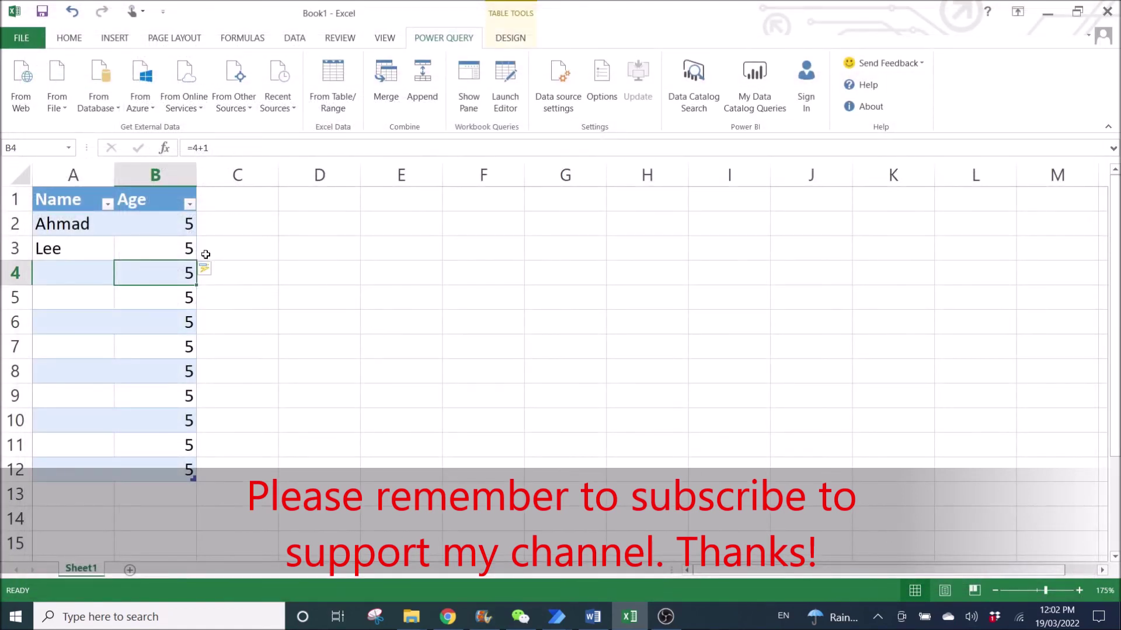
Step: Enter =9+1 in Ahmad's Age cell B2 to show 10, then start a formula in B3
left_click(163, 229)
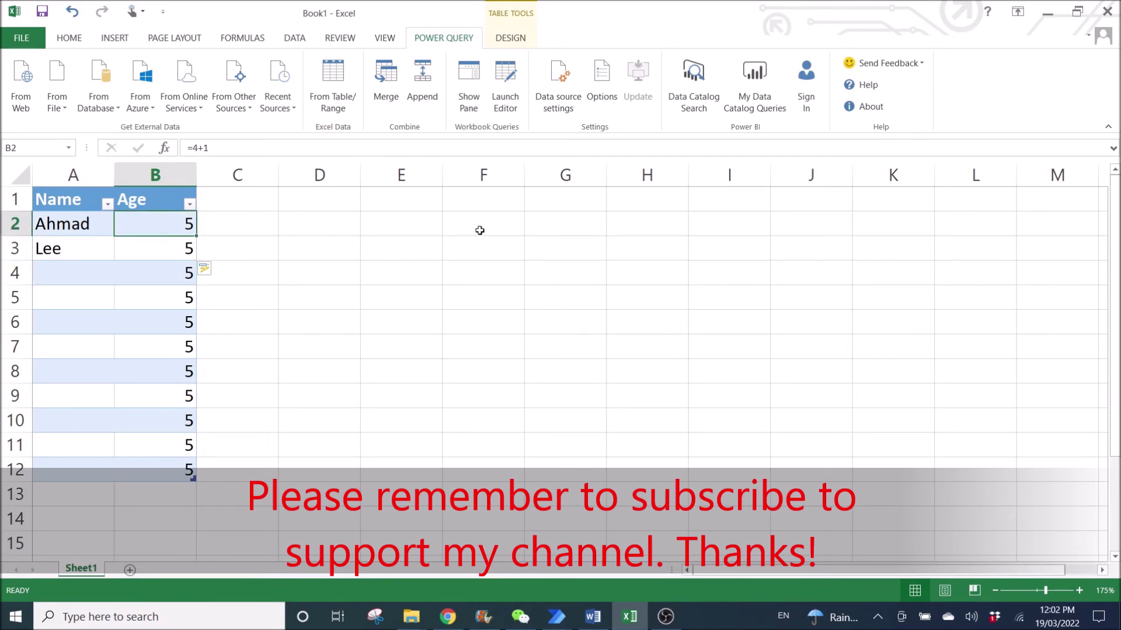
type("=")
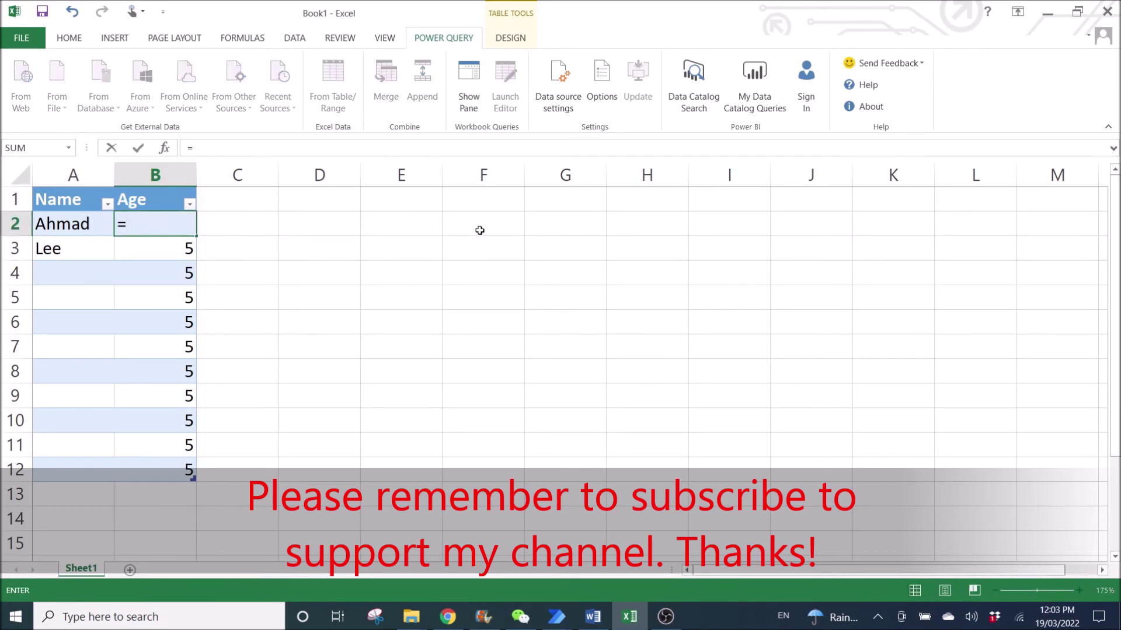
type("9+1")
key("Return")
type("=")
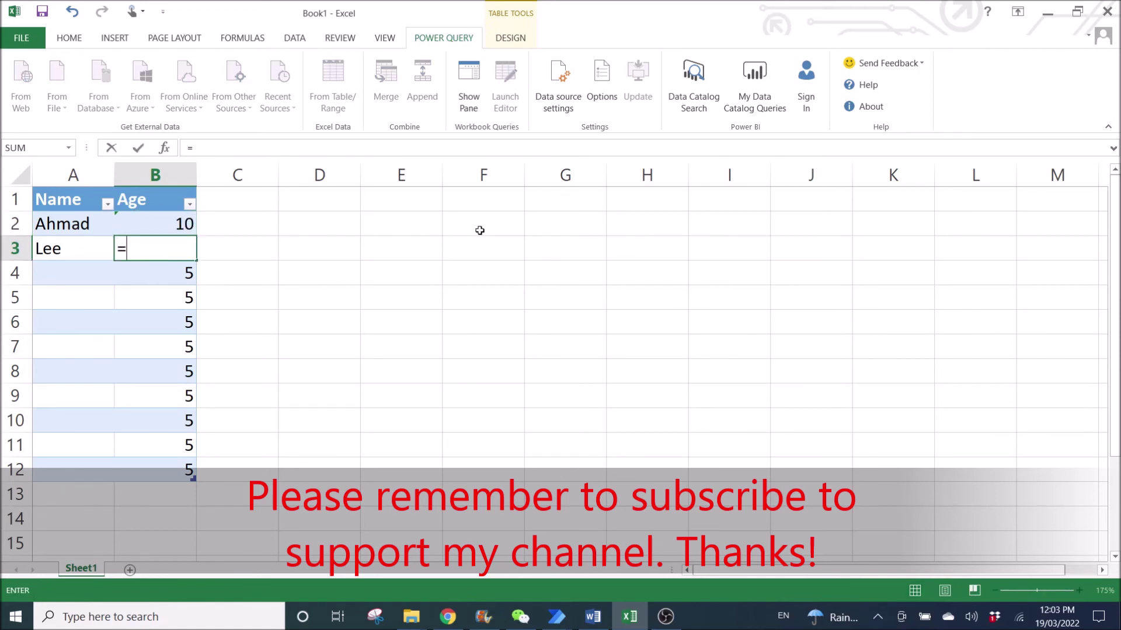
type("(")
type("=3")
key("BackSpace")
key("BackSpace")
key("BackSpace")
type("9+")
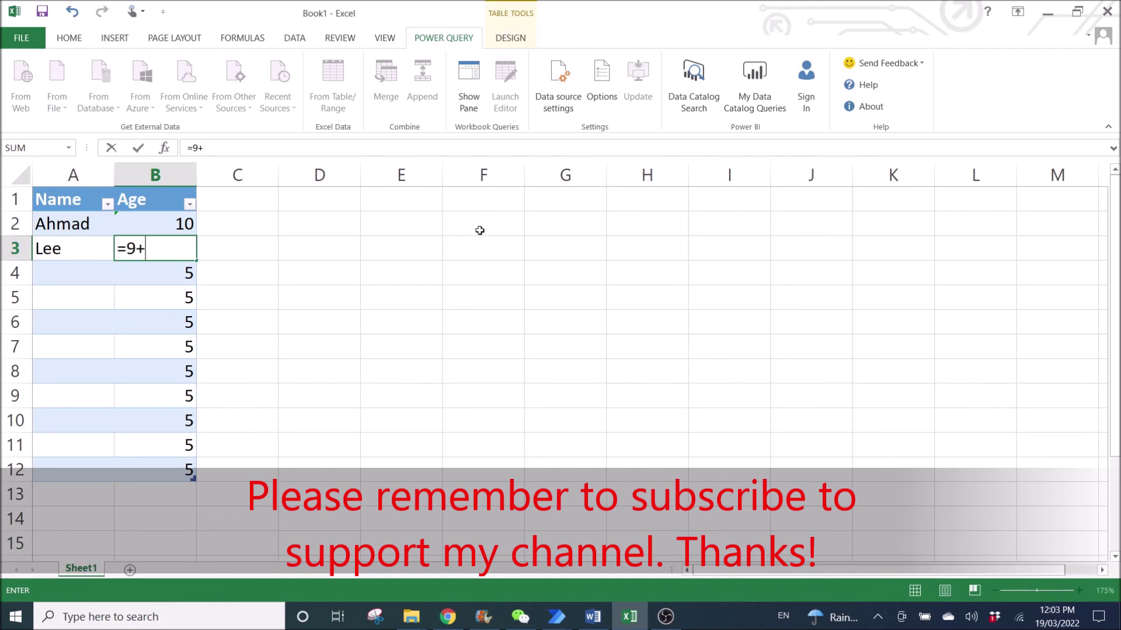